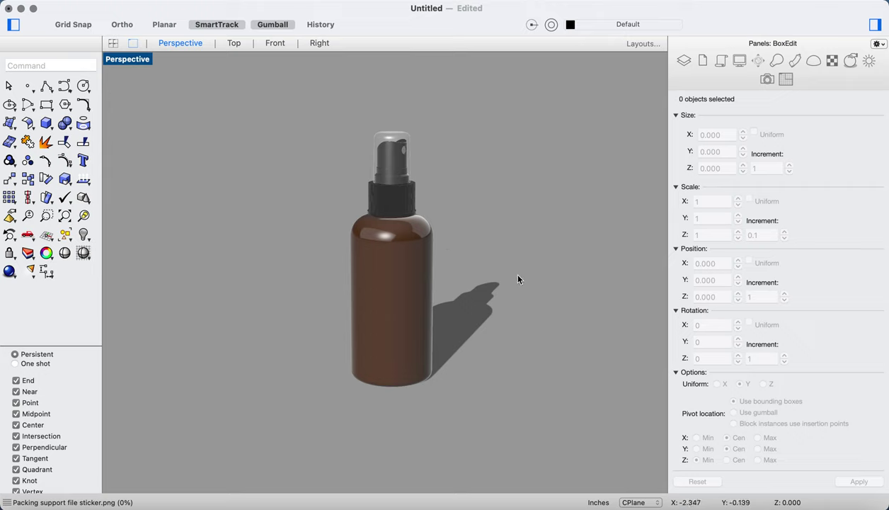
Orbit the rendered amber bottle in Perspective and bring up the viewport's display menu
scroll(520, 260, "down", 3)
scroll(520, 262, "down", 5)
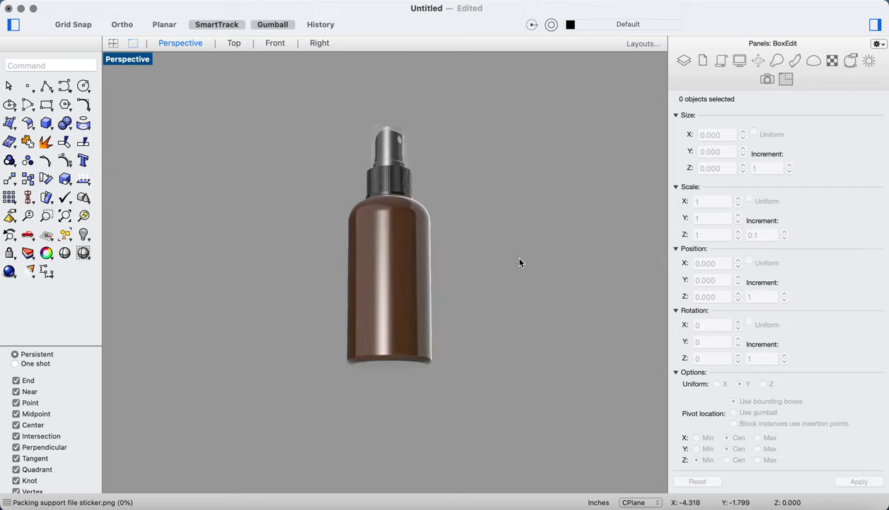
scroll(519, 260, "down", 5)
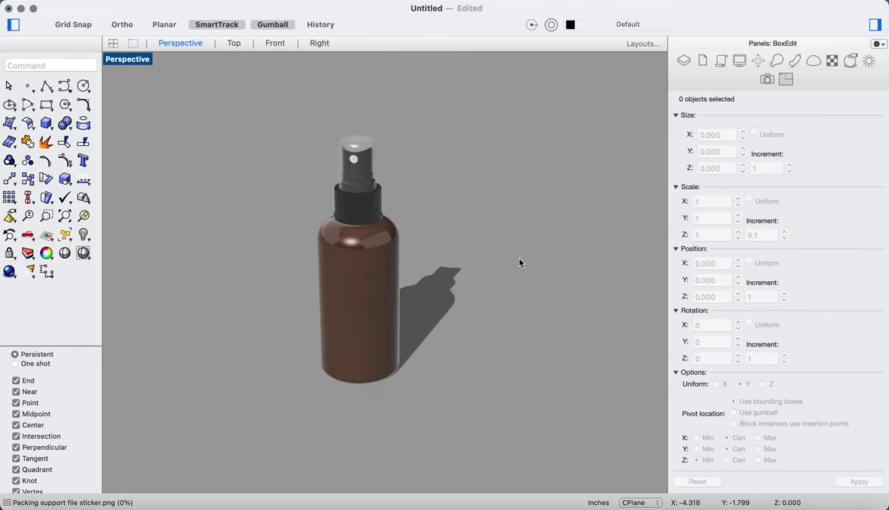
scroll(521, 256, "down", 3)
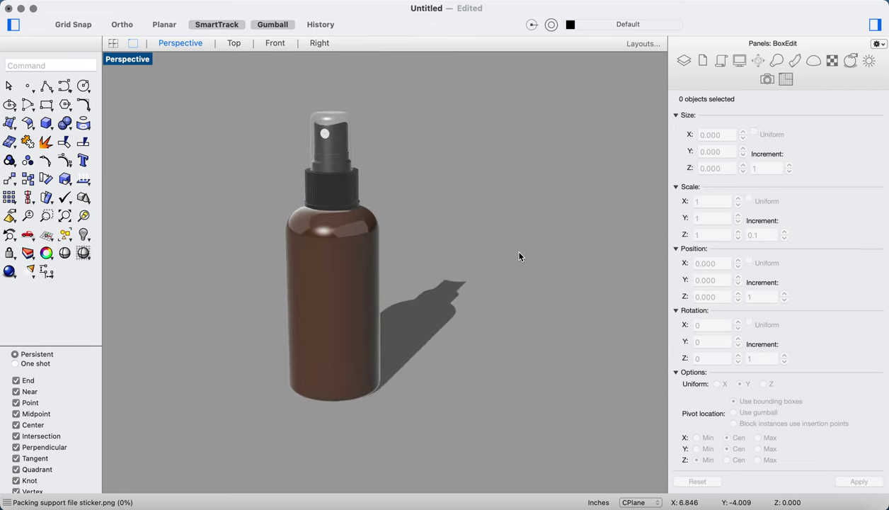
left_click(130, 59)
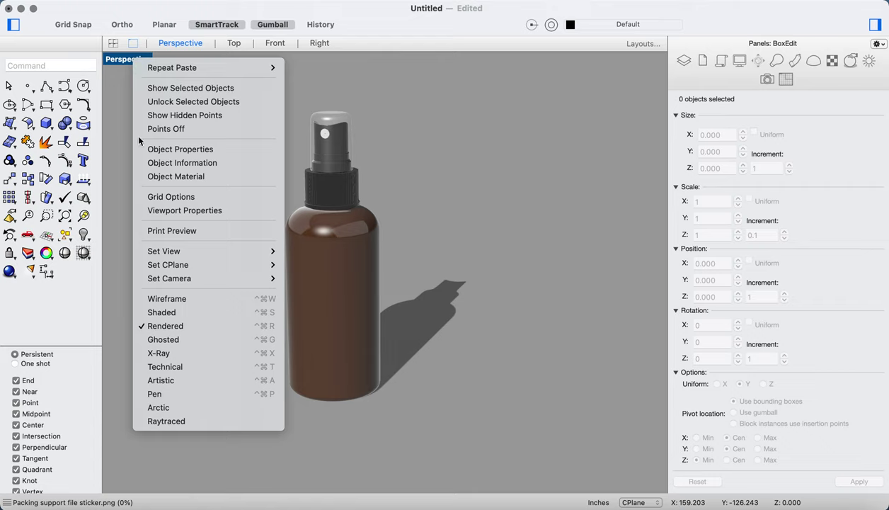
left_click(161, 312)
scroll(258, 297, "down", 10)
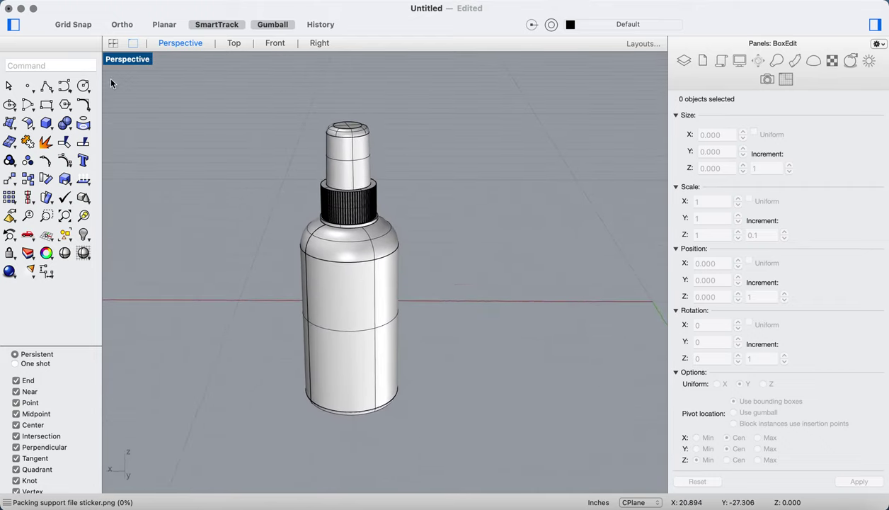
left_click(126, 59)
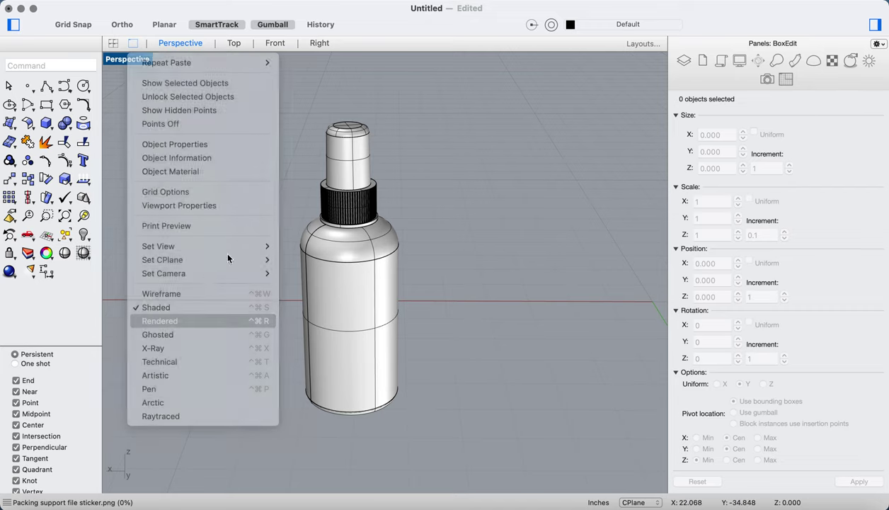
left_click(160, 321)
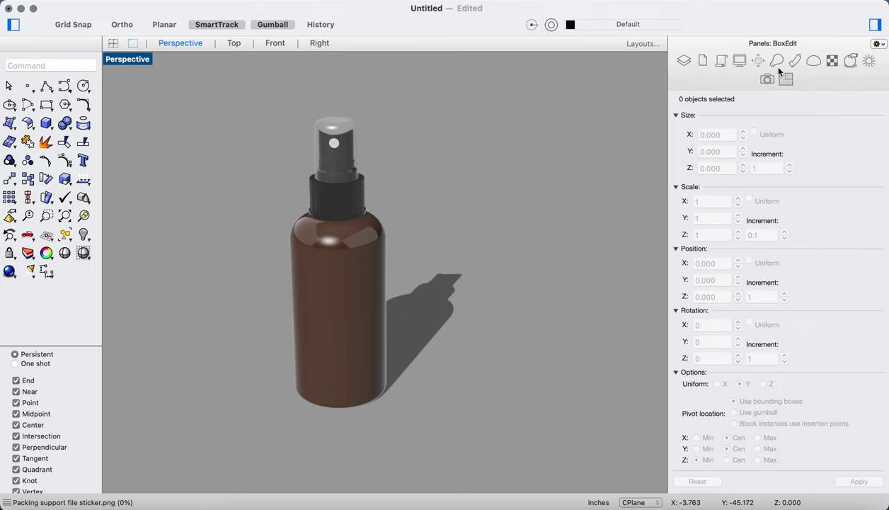
Show the Properties panel in place of Box Edit, then pick the bottle at its shoulder
left_click(883, 45)
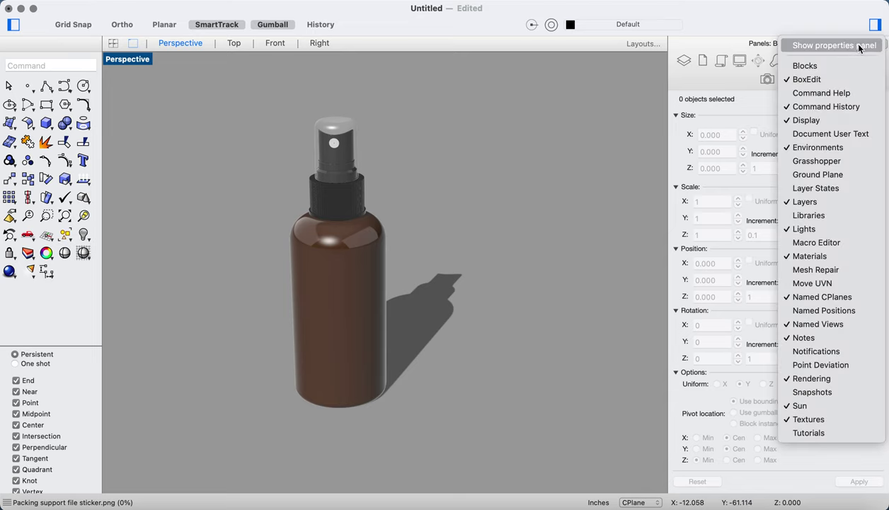
left_click(841, 21)
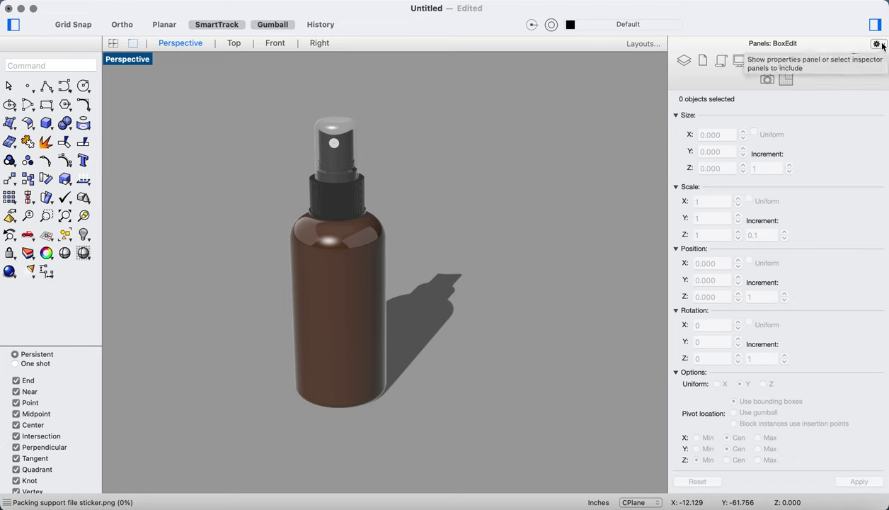
left_click(882, 45)
left_click(853, 46)
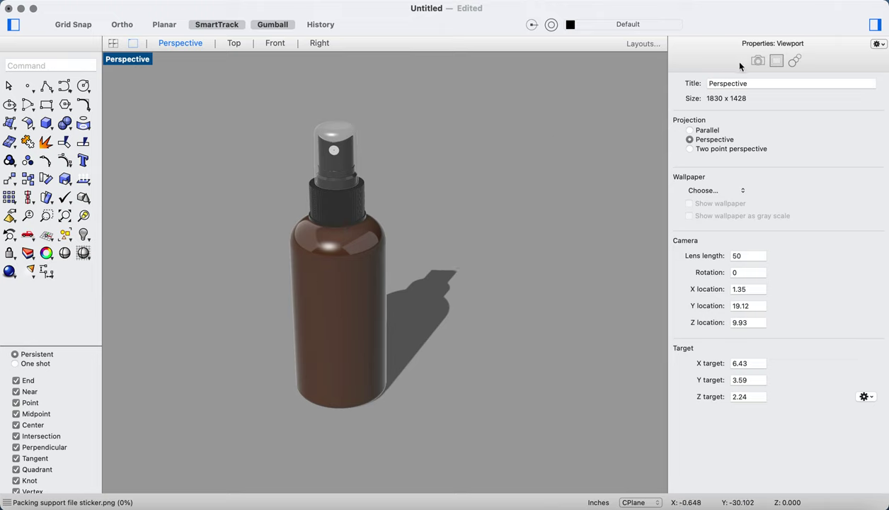
left_click(378, 233)
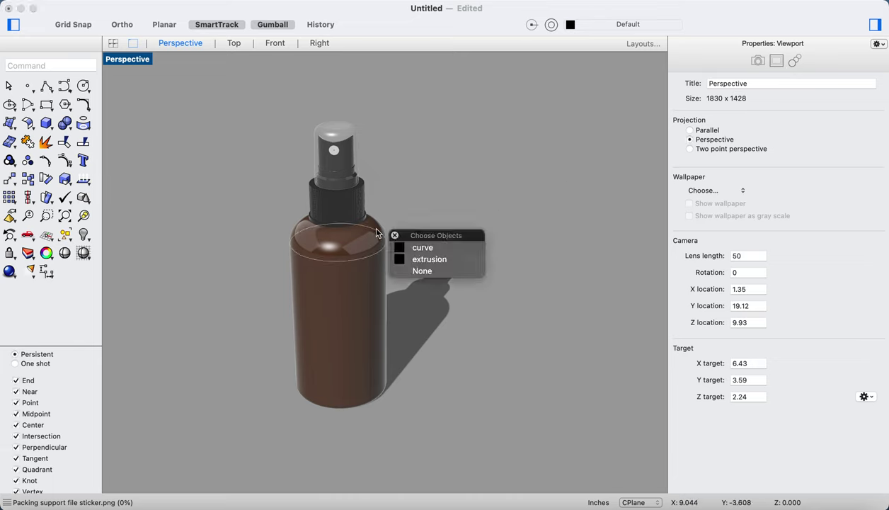
Select the bottle body polysurface from the overlapping objects to show its properties
left_click(410, 260)
key("Escape")
scroll(400, 218, "up", 3)
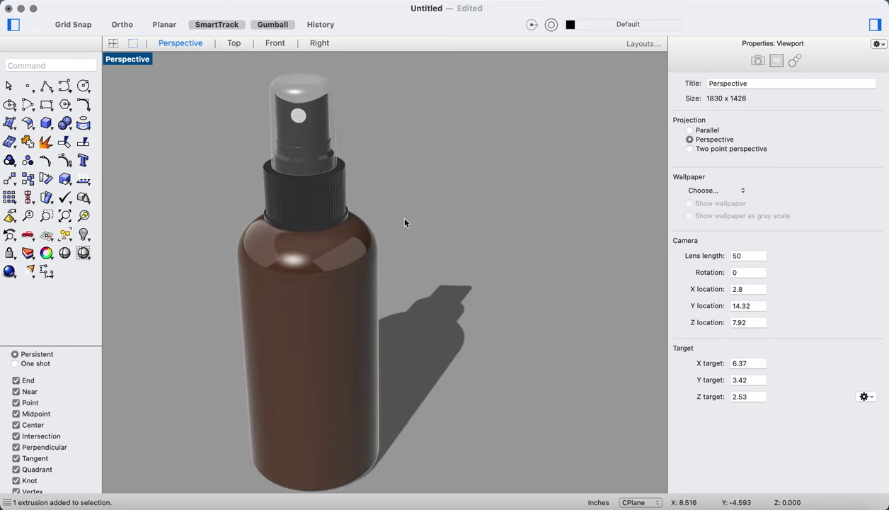
left_click(350, 243)
left_click(381, 252)
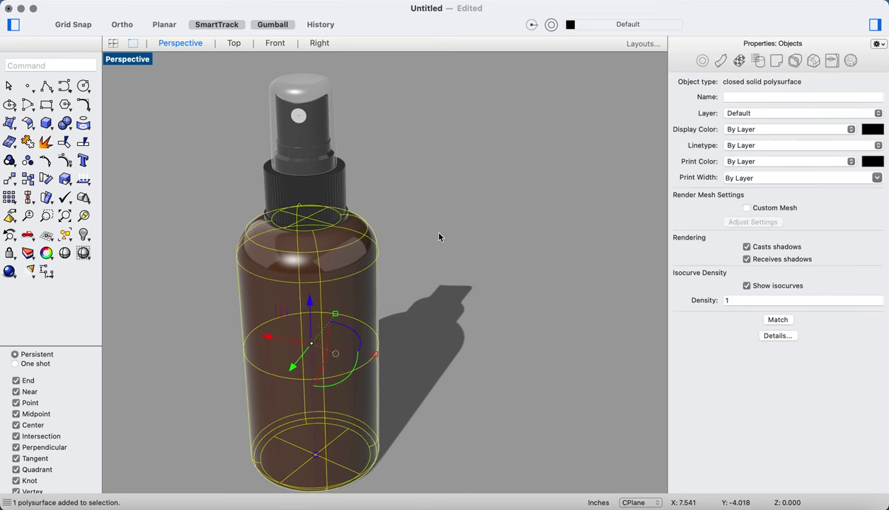
scroll(438, 237, "down", 2)
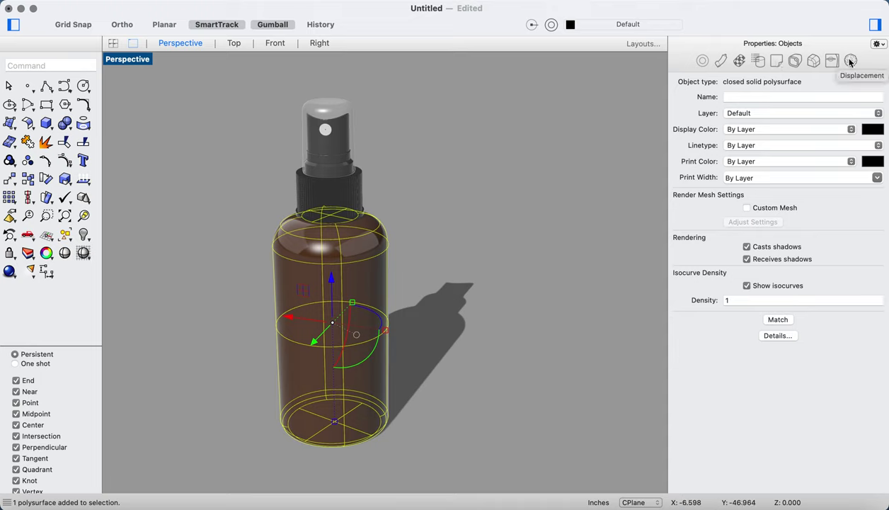
Add sticker.png as a new decal on the bottle body from the Decals tab
left_click(775, 63)
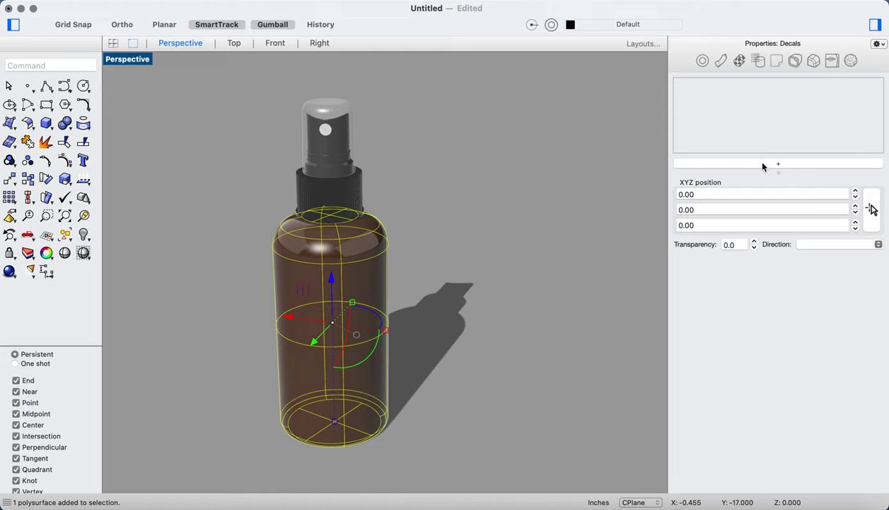
left_click(762, 163)
left_click(311, 158)
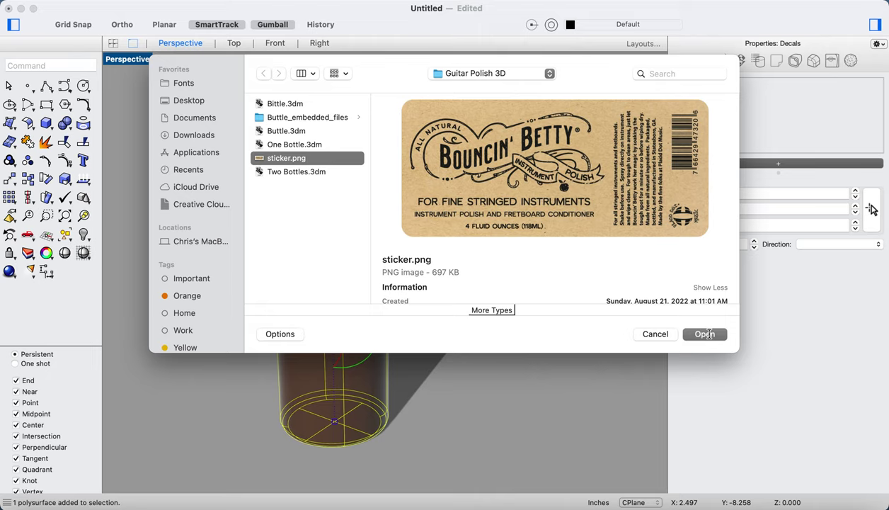
left_click(708, 334)
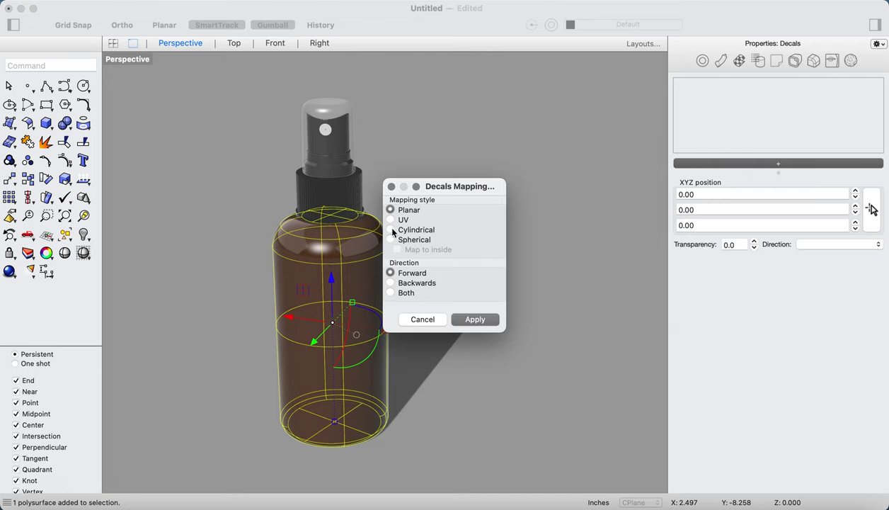
Set the decal mapping to Cylindrical and snap the cylinder base to the bottle's centre
left_click(391, 230)
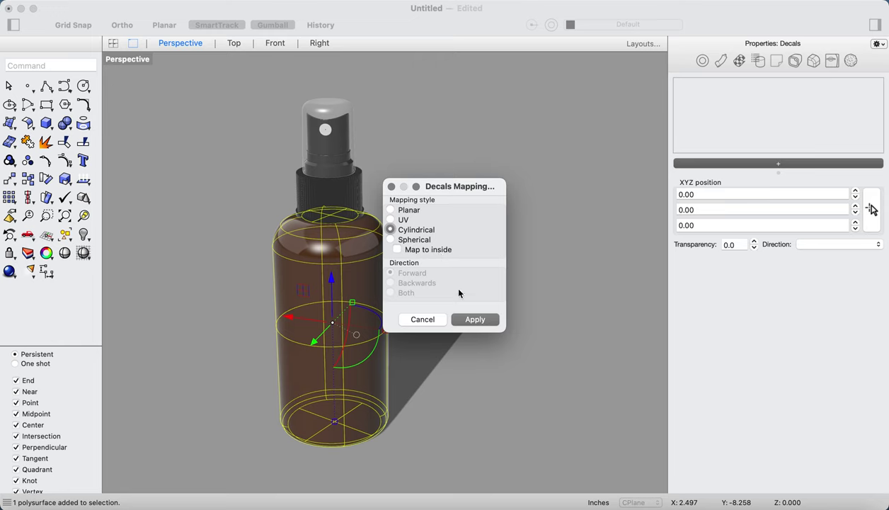
left_click(473, 319)
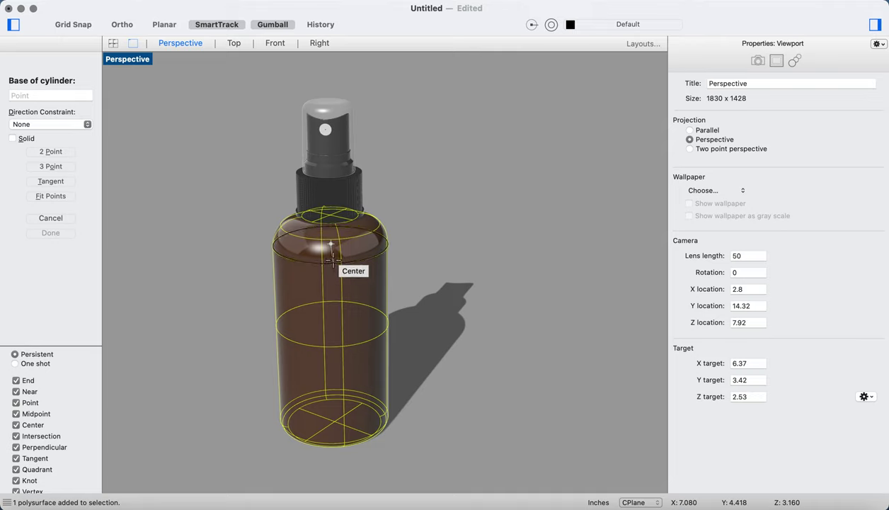
left_click(333, 260)
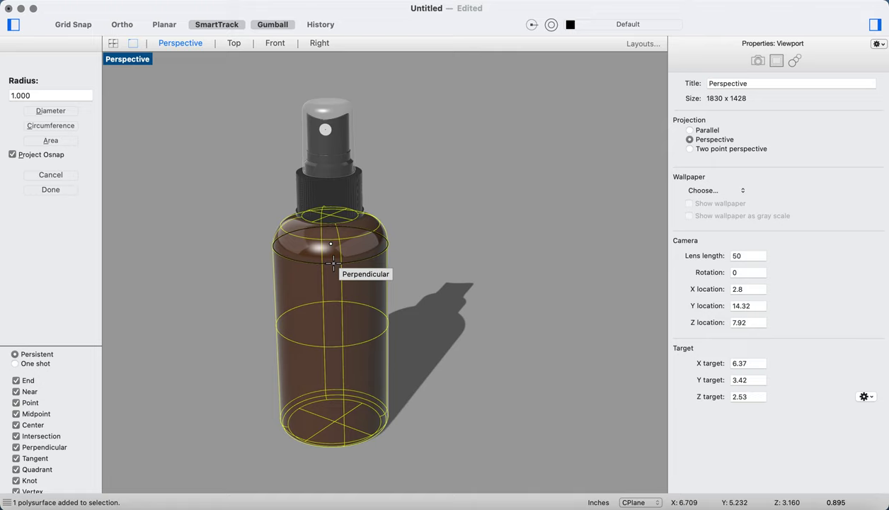
Set the decal cylinder's radius at the bottle's edge and its vertical height to the shoulder
left_click(333, 263)
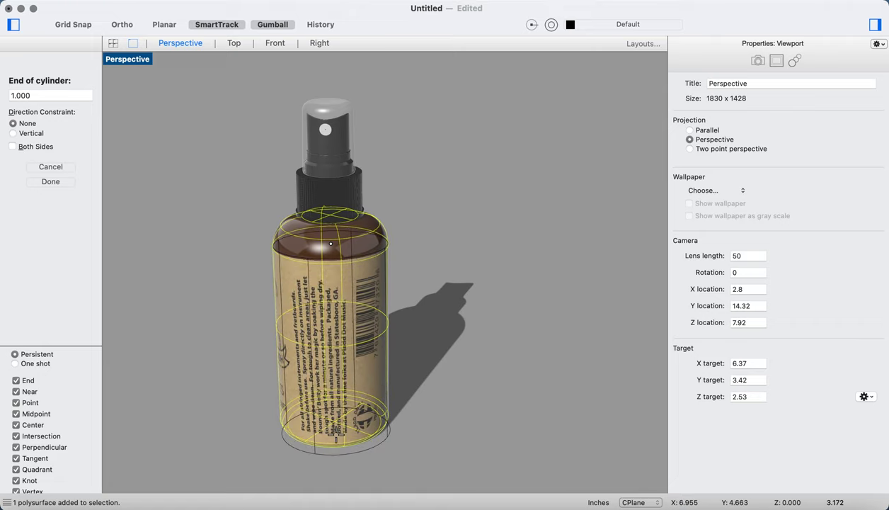
left_click(12, 133)
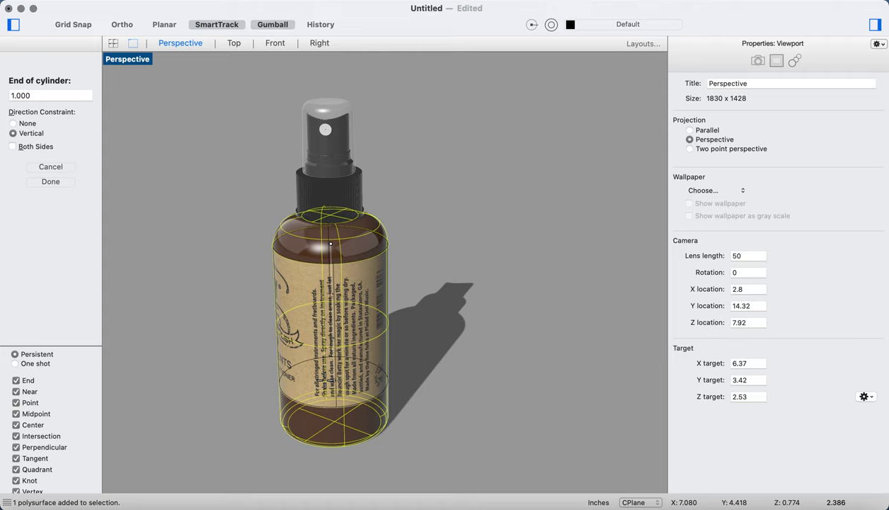
left_click(319, 377)
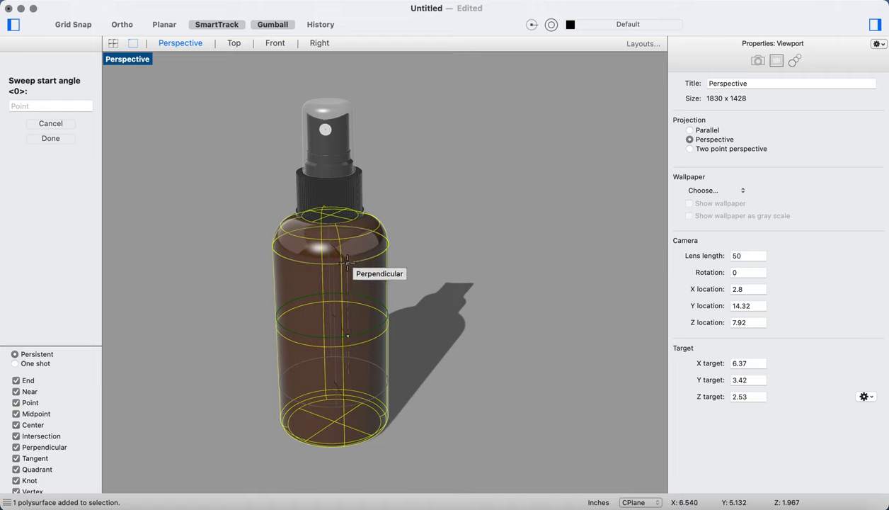
Pick the sweep start and end angles to wrap the sticker decal around the bottle
left_click(346, 264)
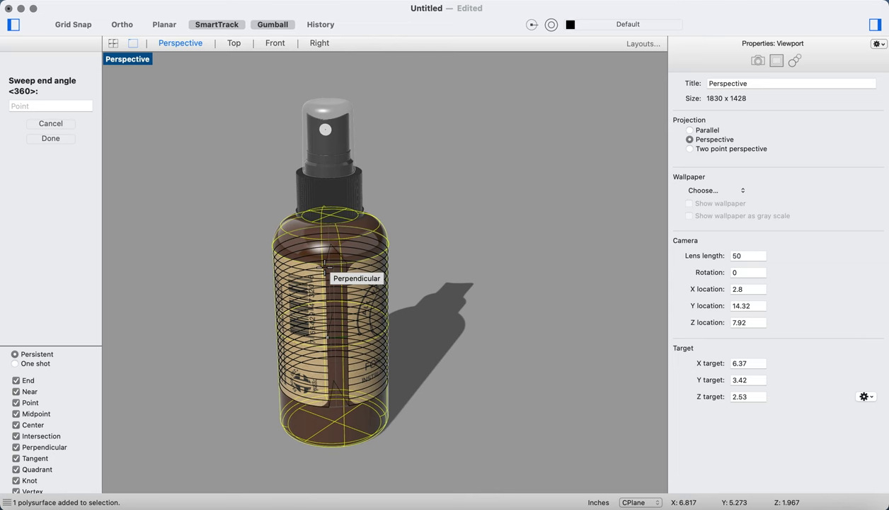
left_click(318, 262)
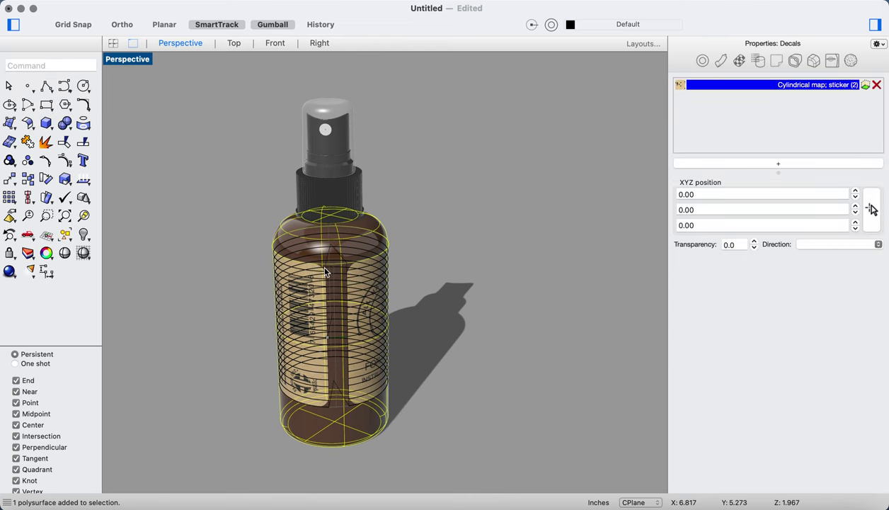
Set the sticker decal's height to 2.5
scroll(394, 313, "left", 10)
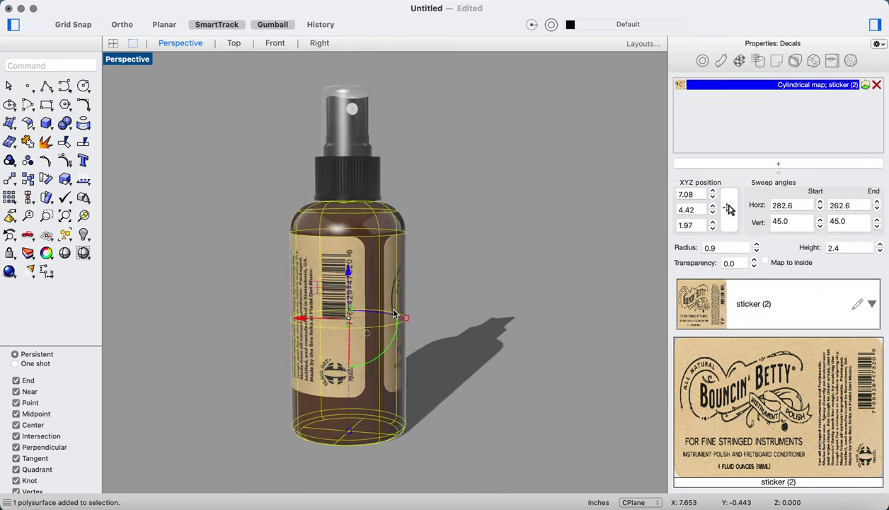
scroll(394, 313, "left", 10)
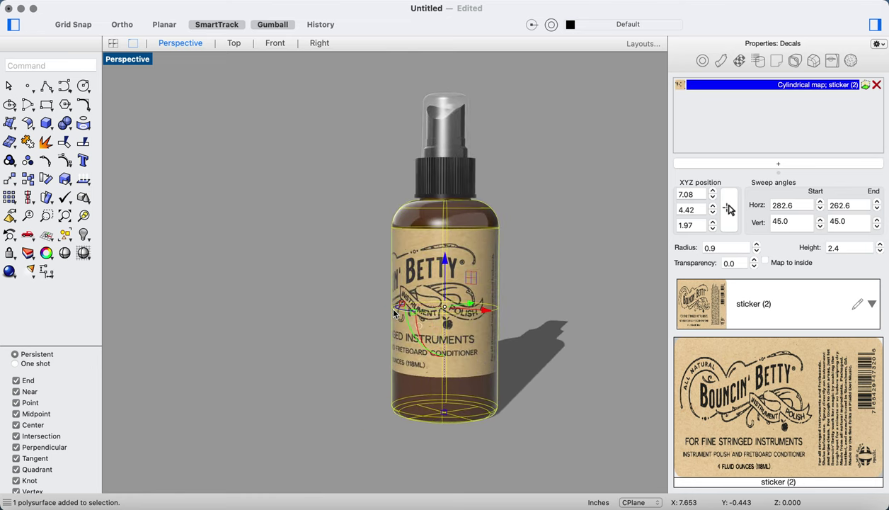
scroll(394, 313, "left", 8)
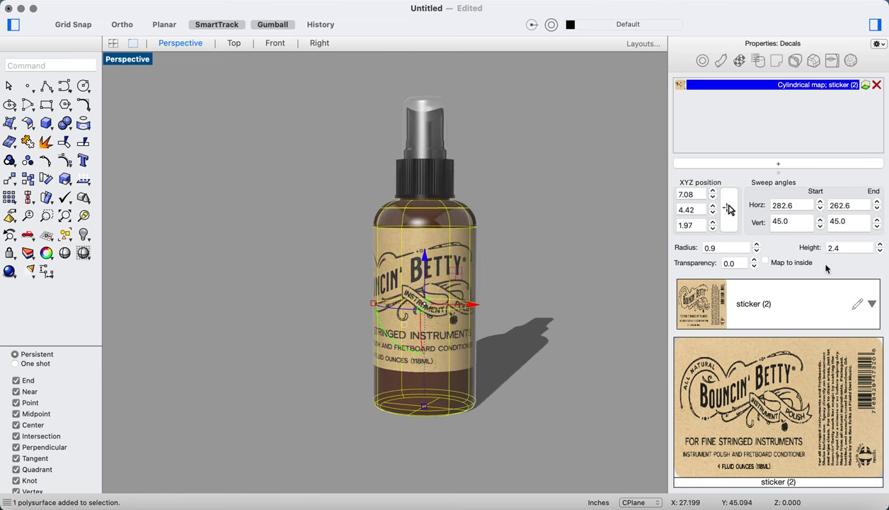
left_click(841, 248)
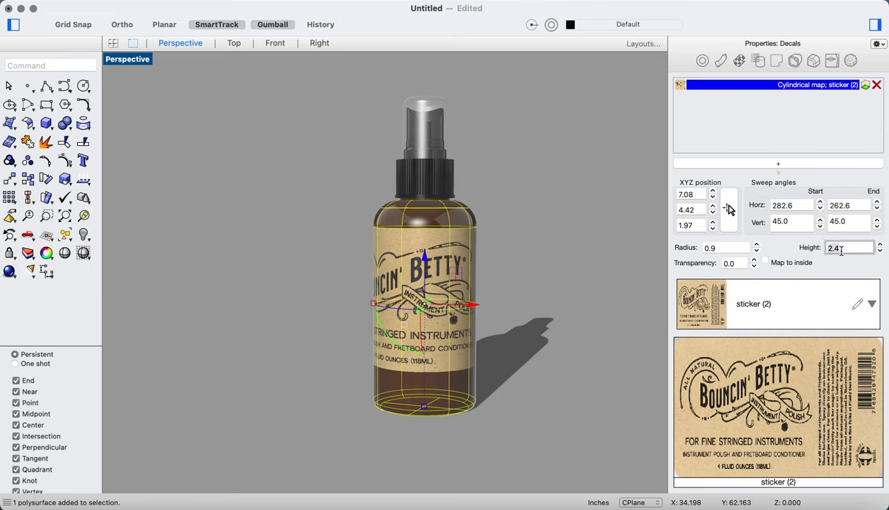
key("BackSpace")
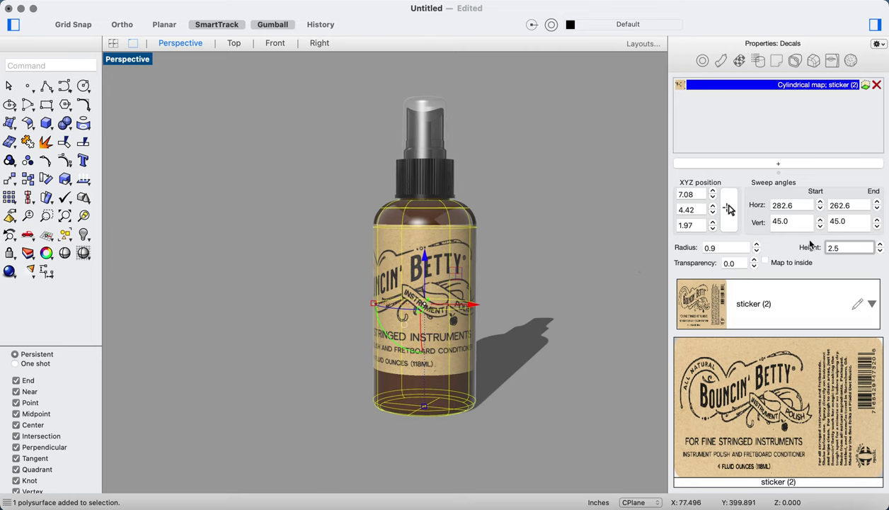
Lower the decal to a Z position of 1.70
left_click(696, 224)
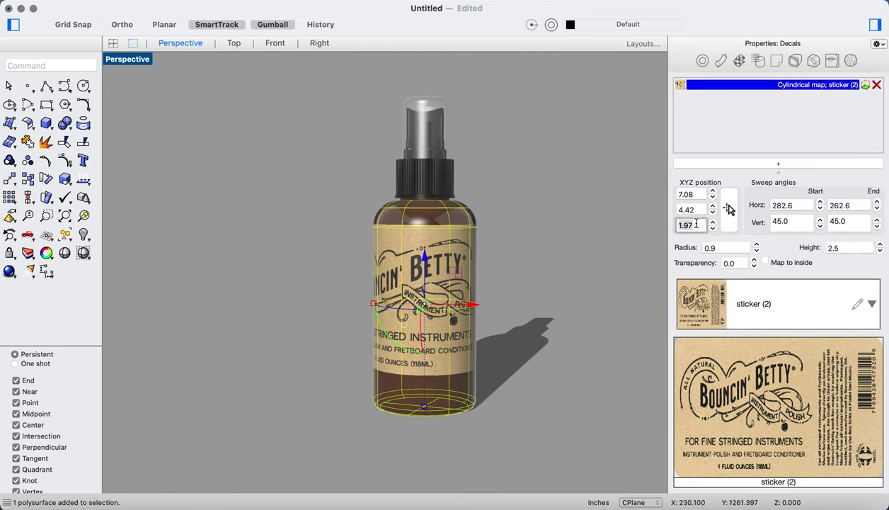
type("1.7")
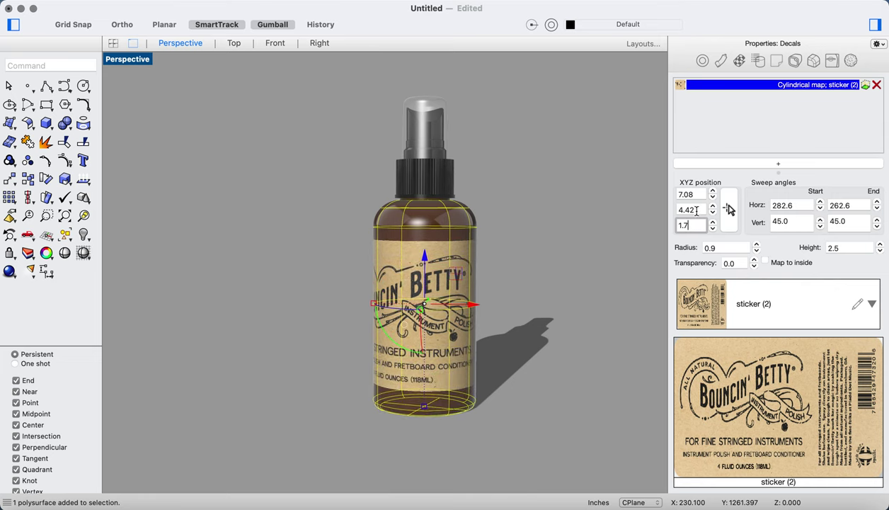
key("Return")
scroll(612, 276, "down", 2)
left_click(536, 238)
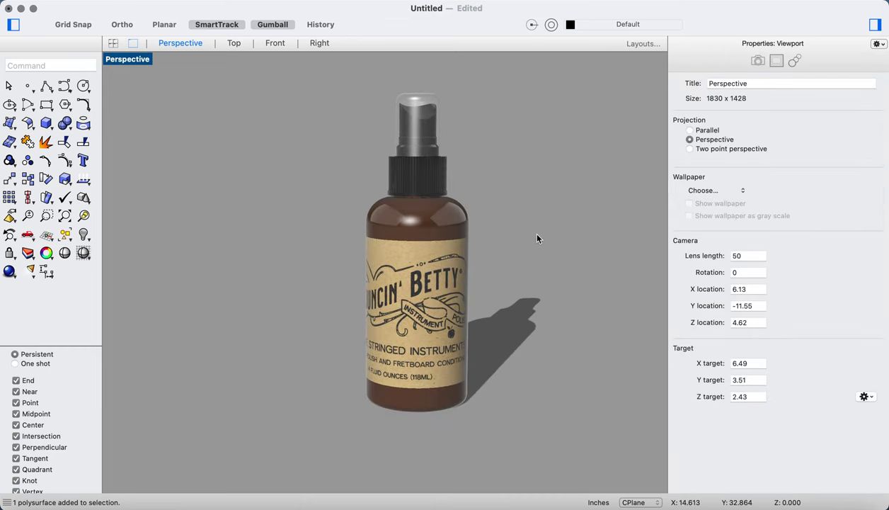
scroll(516, 258, "right", 5)
scroll(442, 323, "up", 3)
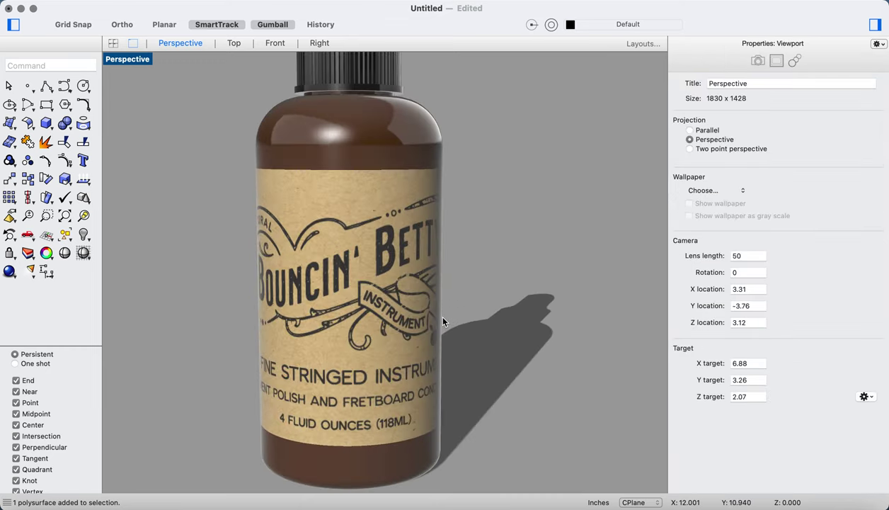
scroll(443, 323, "right", 3)
scroll(440, 331, "down", 5)
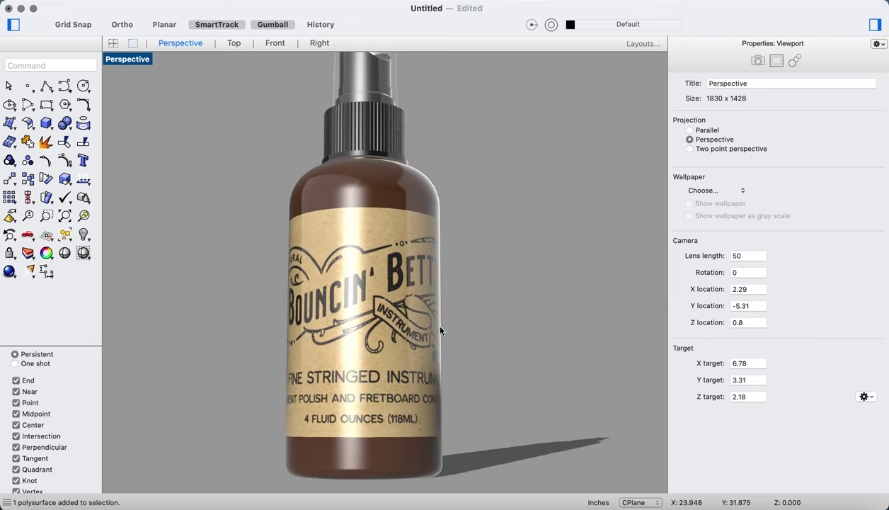
scroll(441, 330, "right", 10)
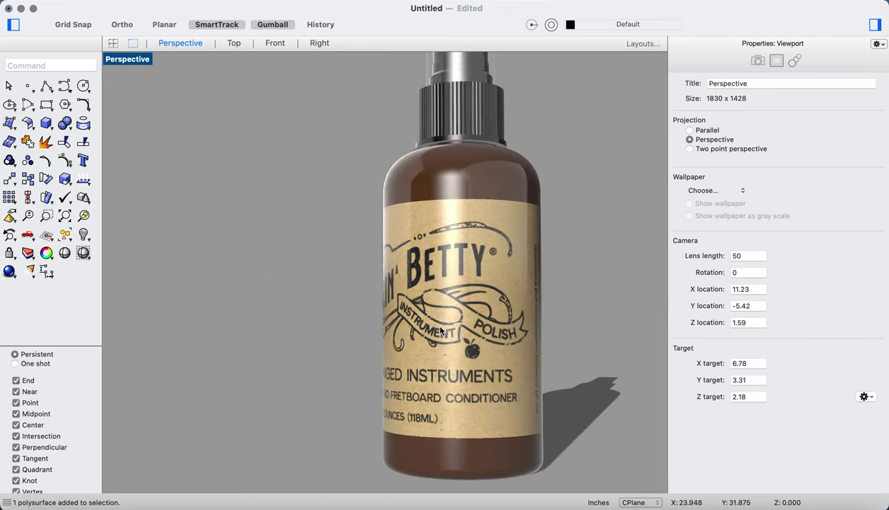
scroll(440, 331, "right", 10)
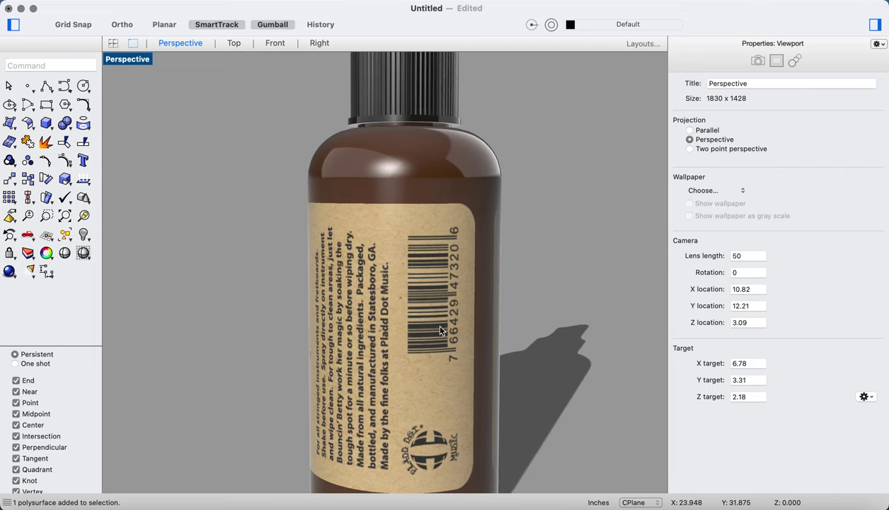
scroll(440, 330, "right", 10)
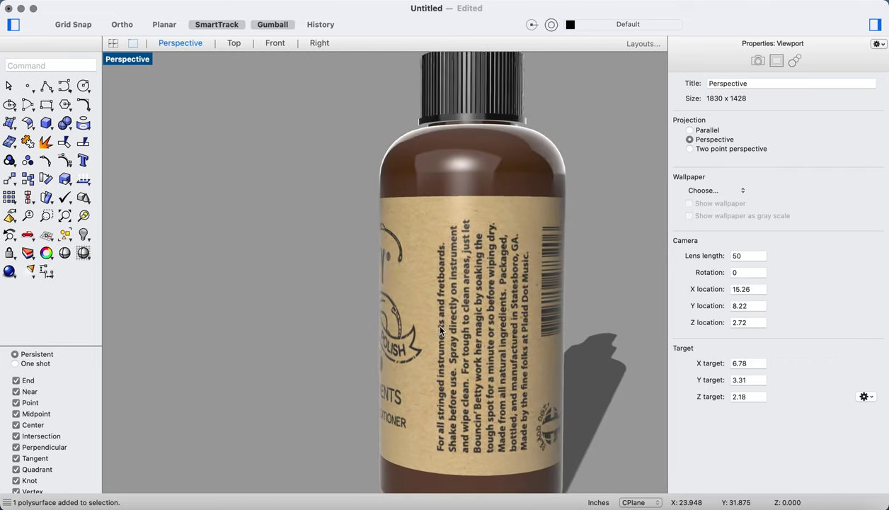
scroll(440, 329, "down", 5)
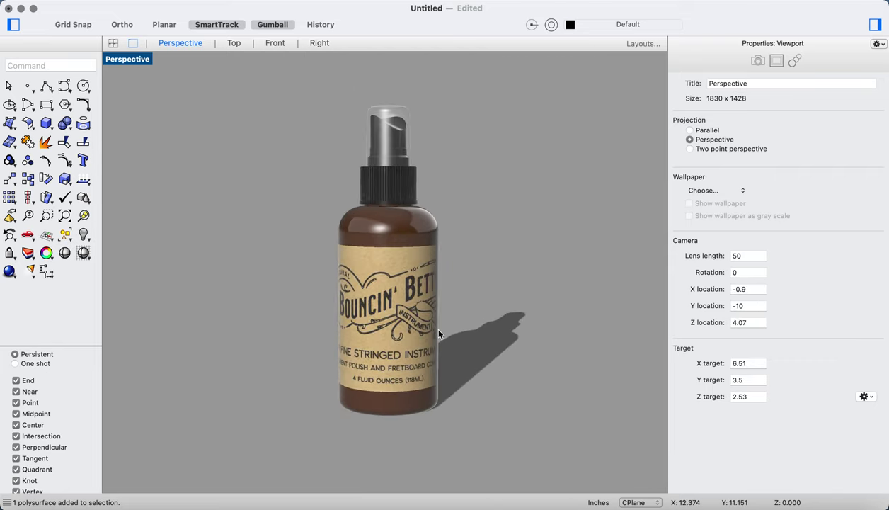
scroll(438, 333, "left", 10)
scroll(384, 213, "up", 10)
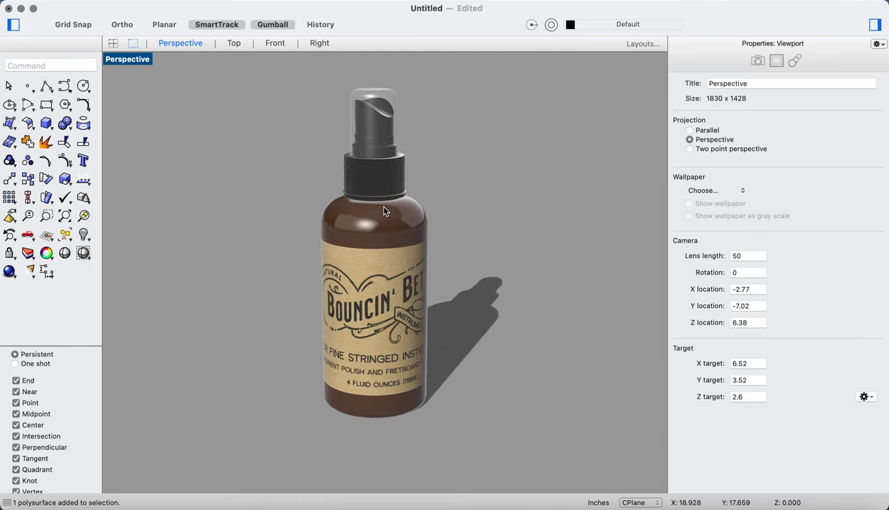
scroll(377, 276, "up", 10)
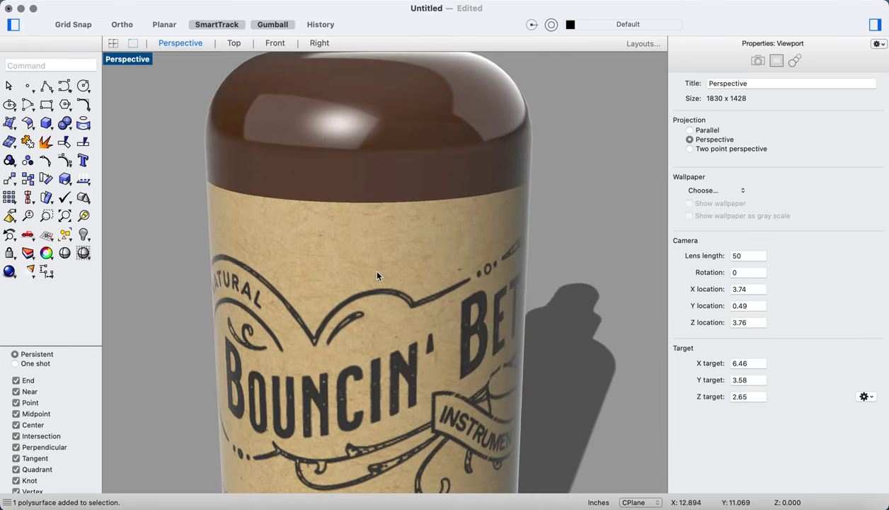
scroll(378, 276, "down", 10)
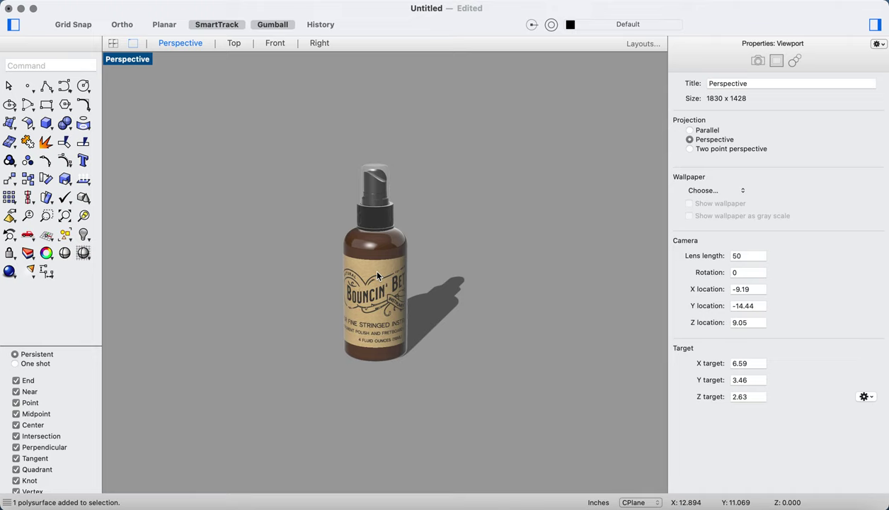
scroll(377, 276, "left", 5)
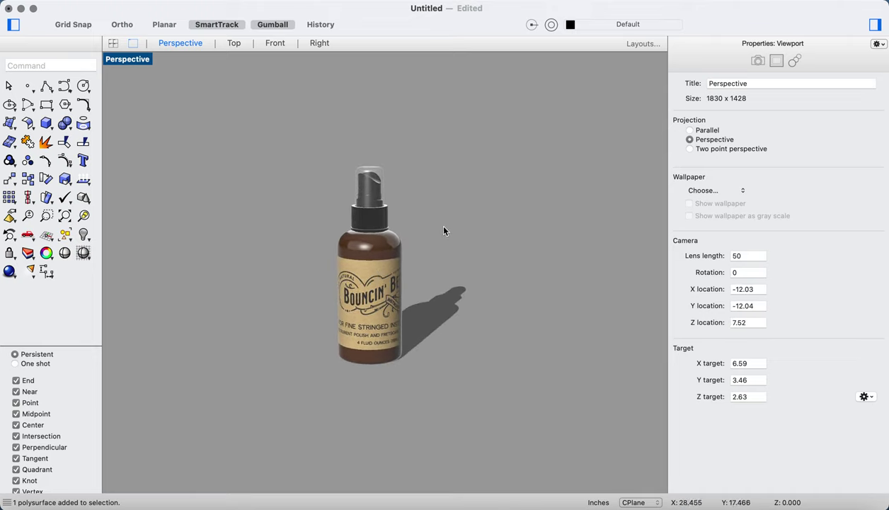